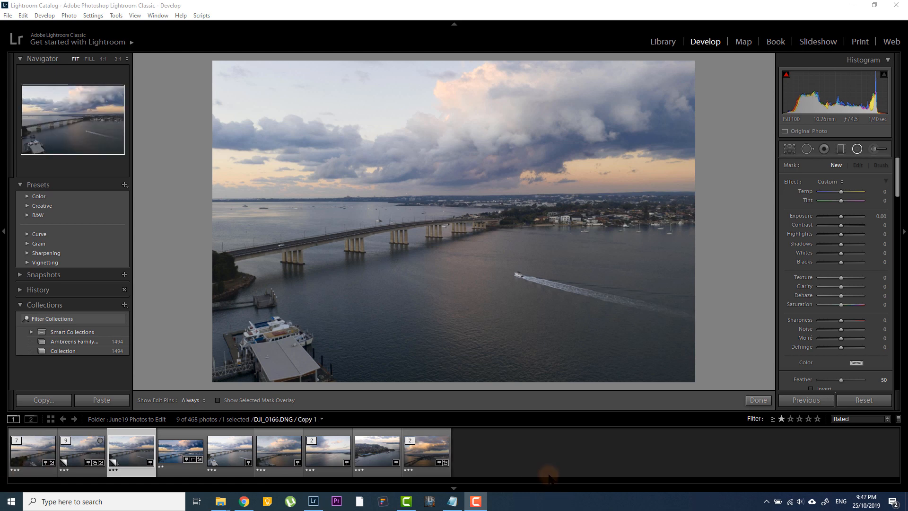
- Look through the rated aerial photos of the bridge and bay to compare the shots available for editing
click(33, 456)
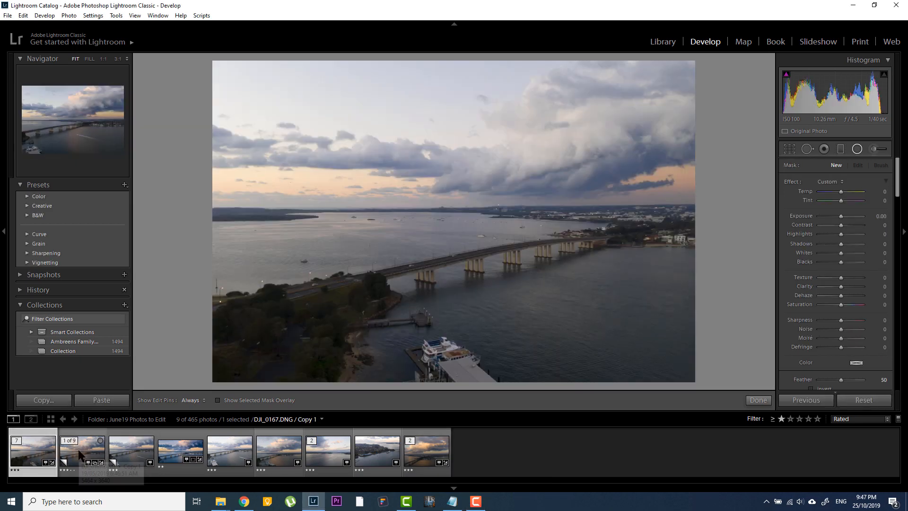
click(82, 455)
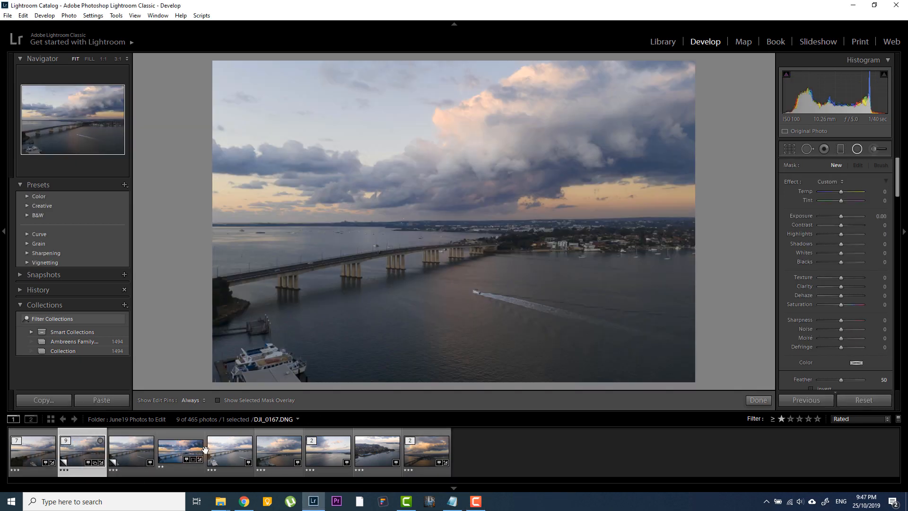
click(133, 453)
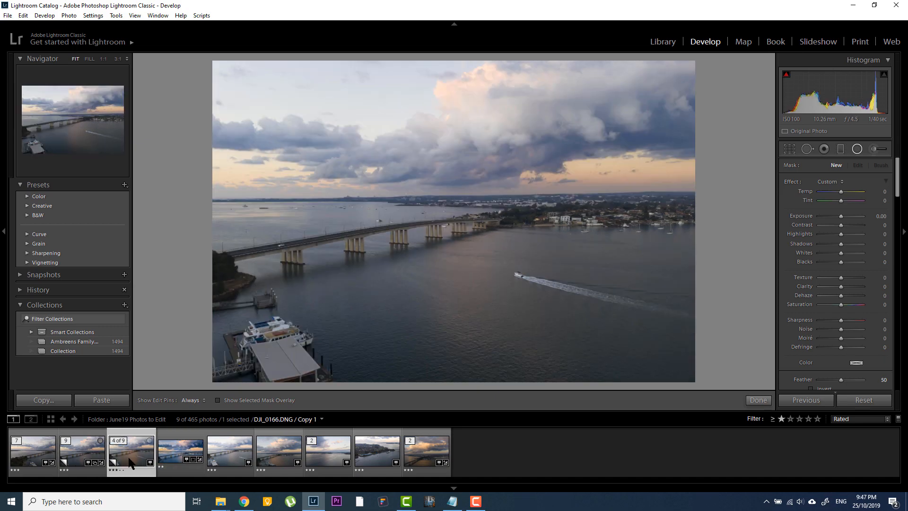
click(243, 455)
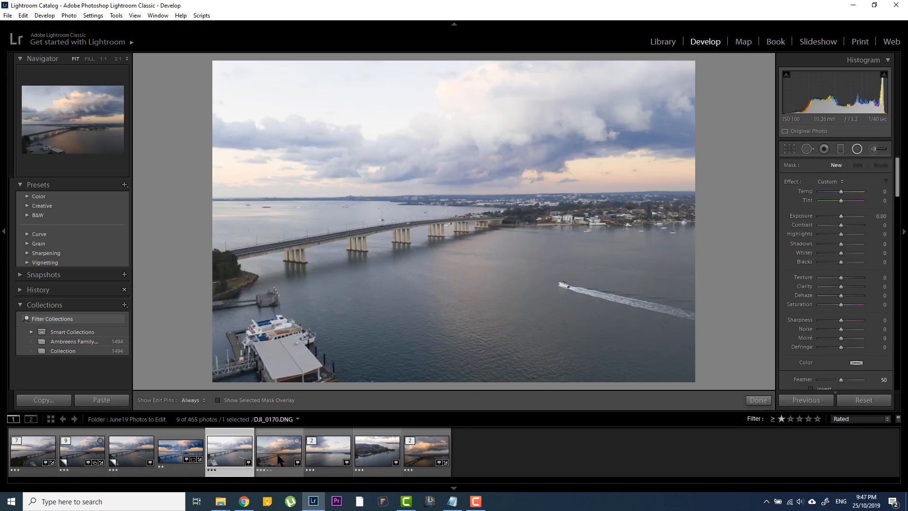
click(323, 453)
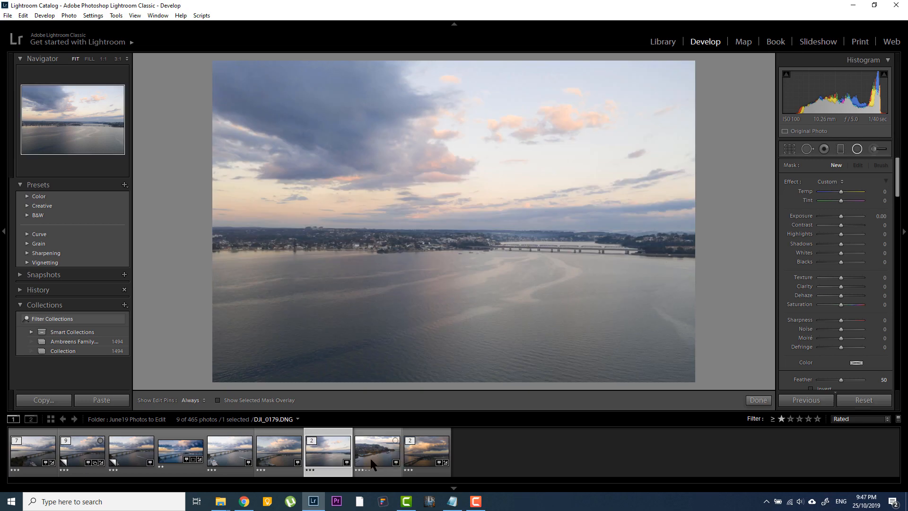
click(370, 456)
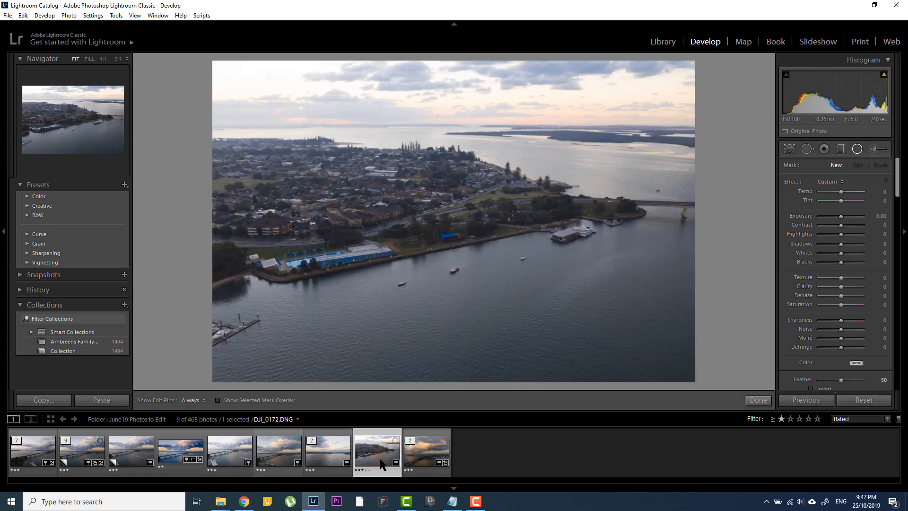
click(422, 459)
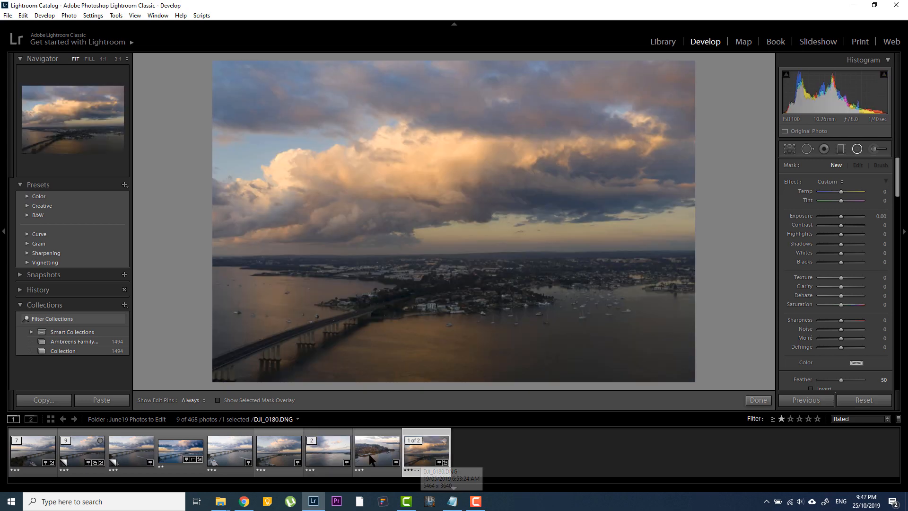
- Crop the upper and lower edges of DJI_0166.DNG / Copy 1 to give the bridge photo a wider format
click(134, 456)
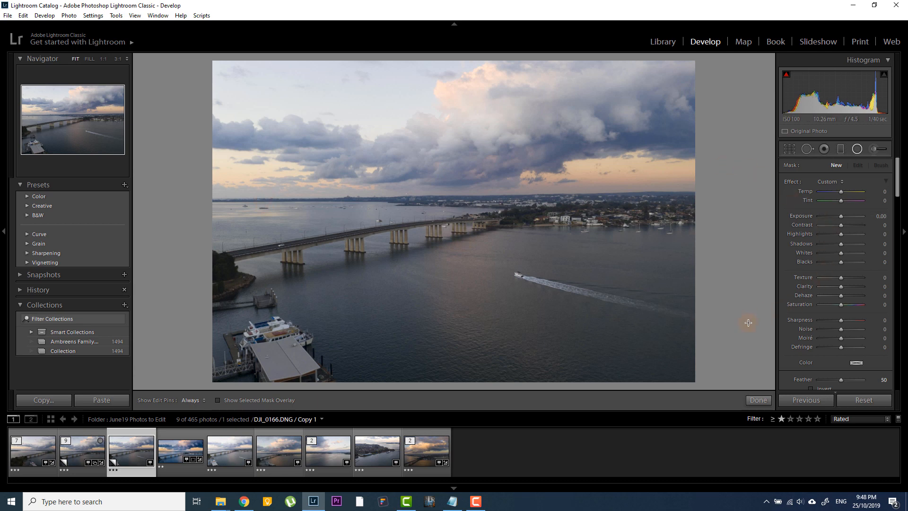
click(788, 150)
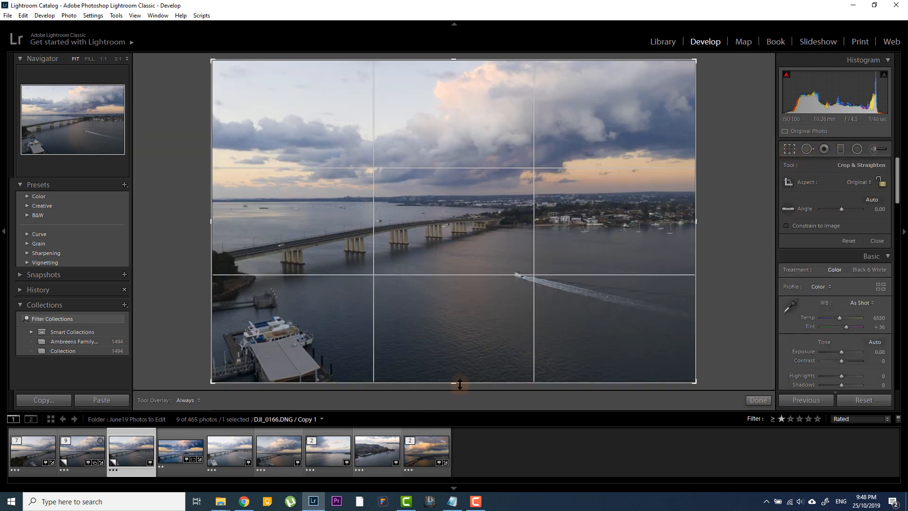
drag(451, 382, 464, 361)
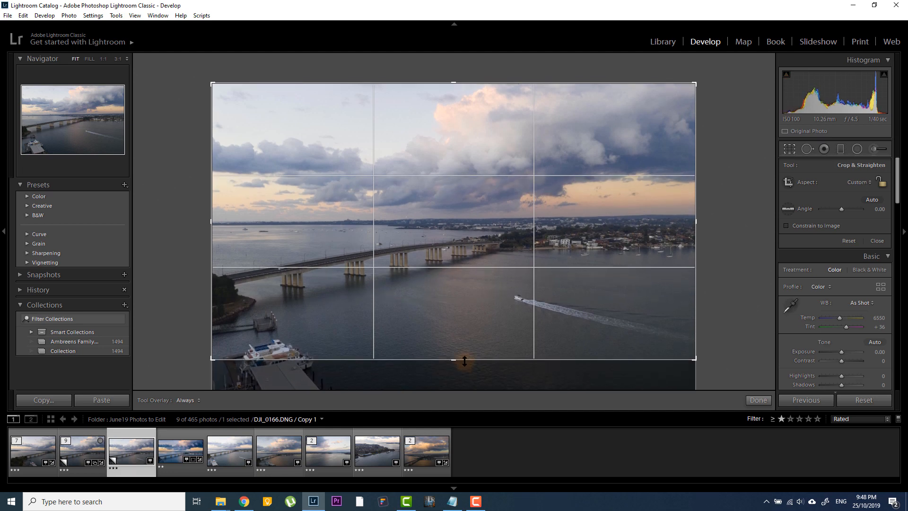
drag(457, 84, 453, 96)
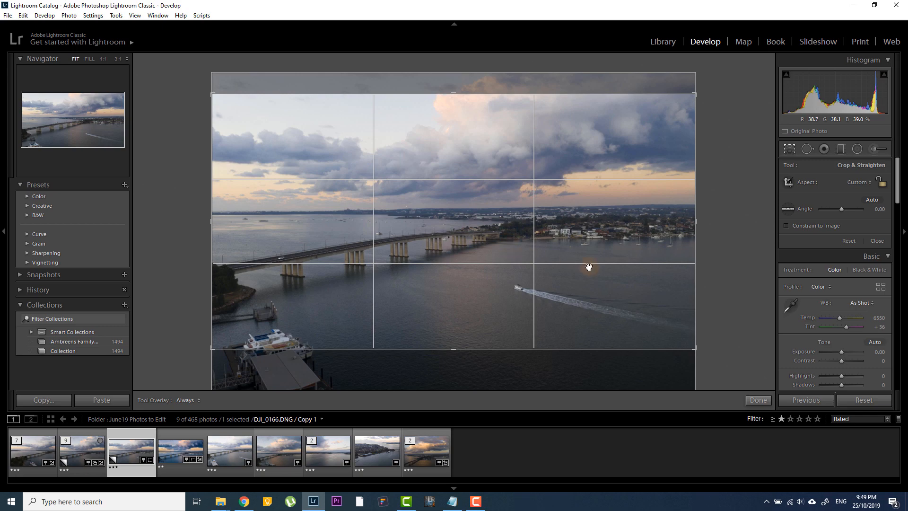
key(Return)
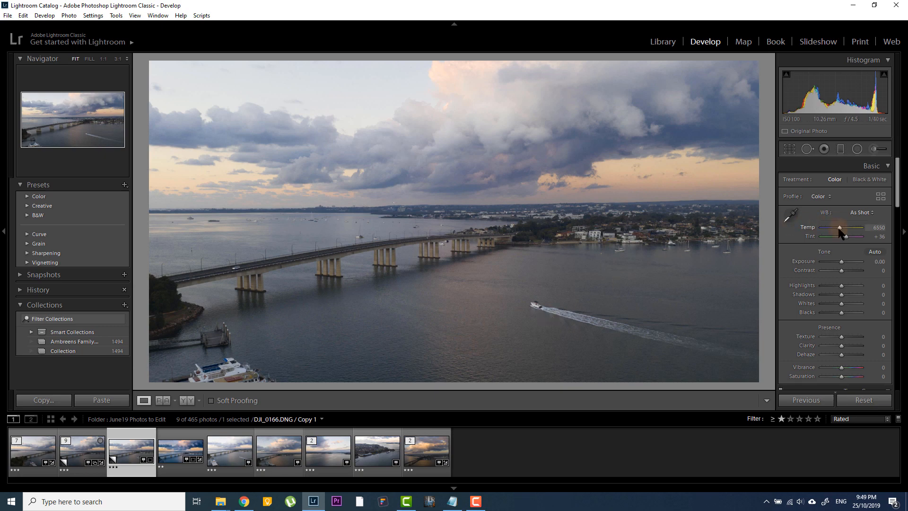
- Cool the photo's white balance to a Temp of 5095 and raise its Exposure to +0.24
drag(841, 231, 835, 227)
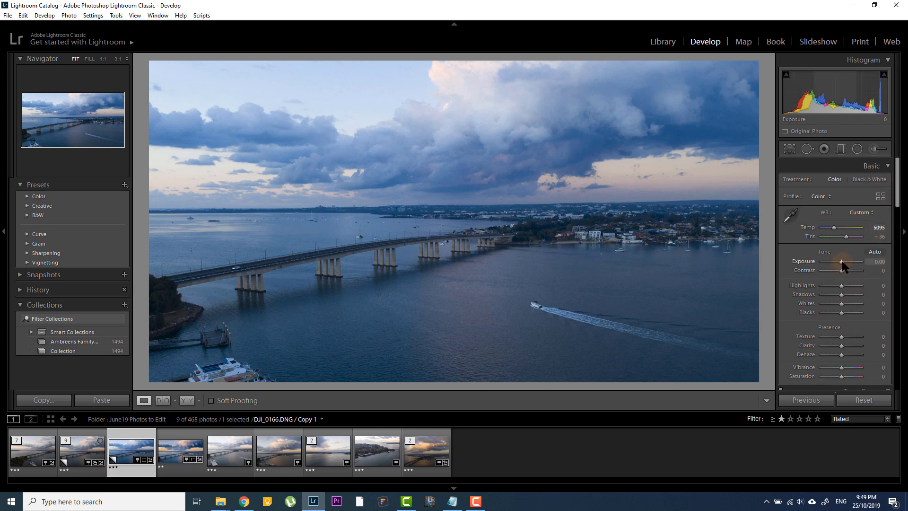
drag(842, 262, 846, 265)
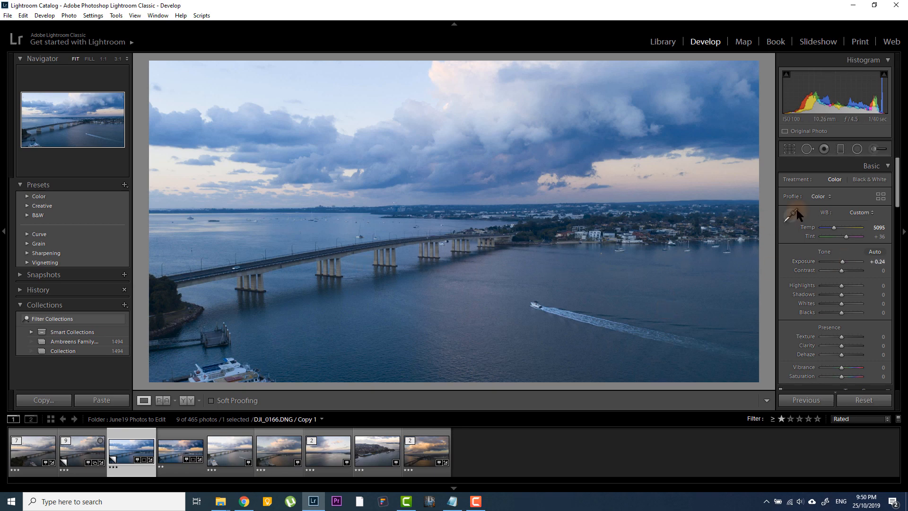
- Darken the photo's corners with a Highlight Priority post-crop vignette Amount of -19
scroll(898, 284, down, 3)
scroll(898, 284, down, 10)
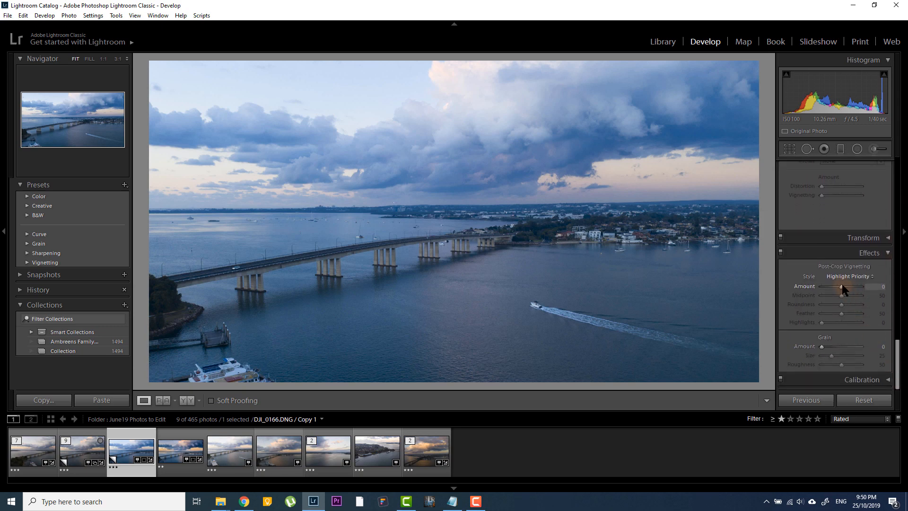
drag(843, 289, 840, 287)
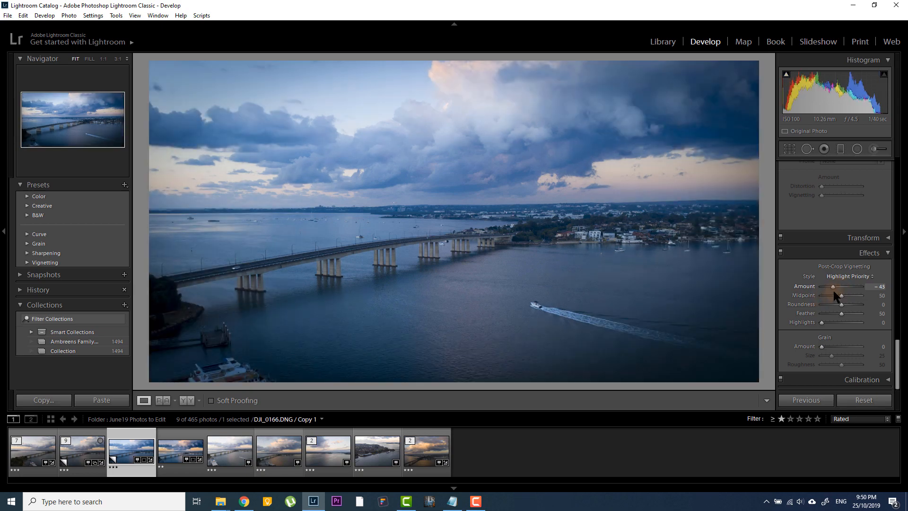
drag(835, 287, 840, 289)
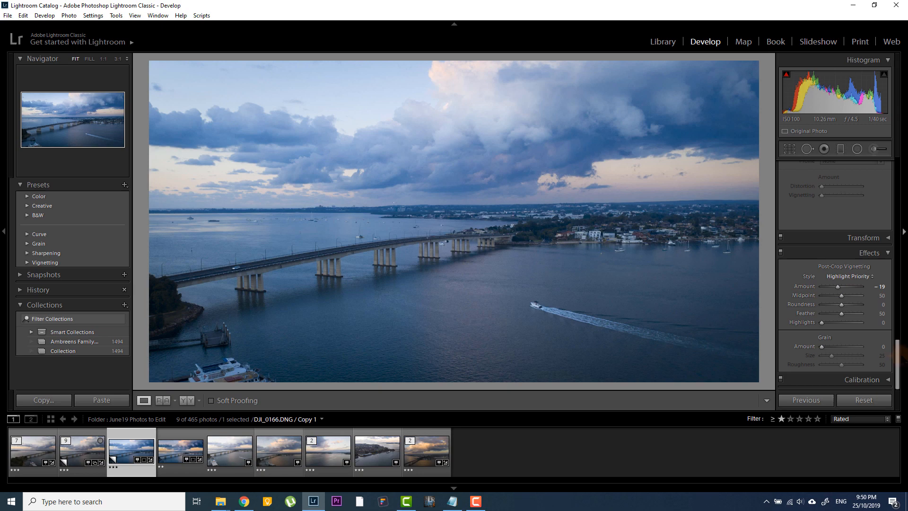
click(901, 356)
click(903, 237)
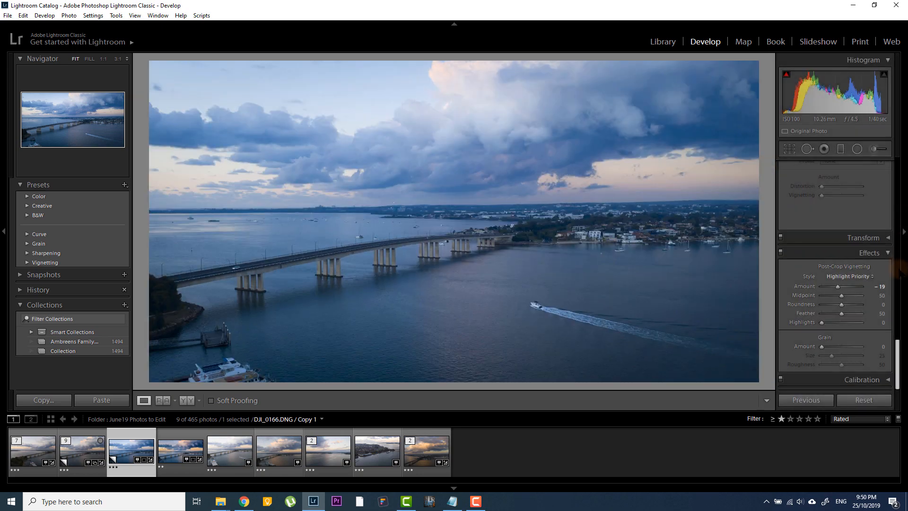
click(902, 315)
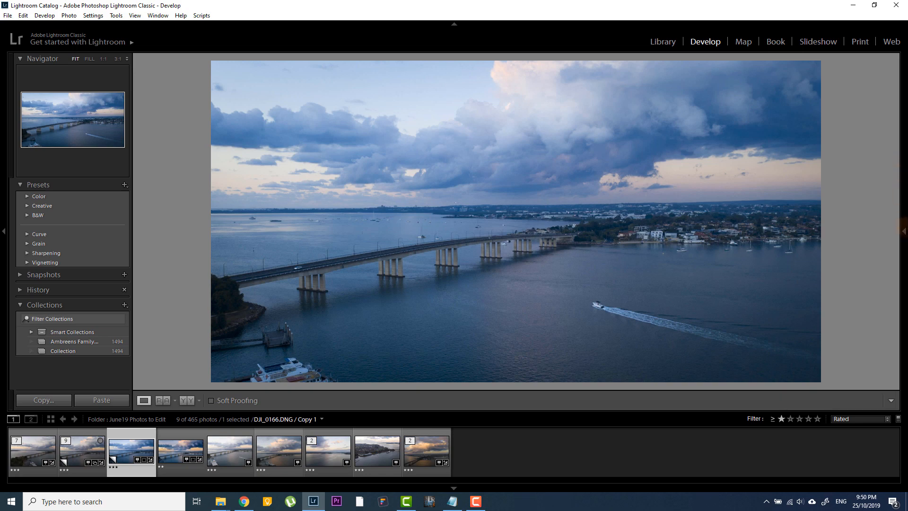
click(903, 232)
- Place a wide elliptical radial filter over the bright sky right of the clouds, with Temp 50 and the mask inverted
click(858, 150)
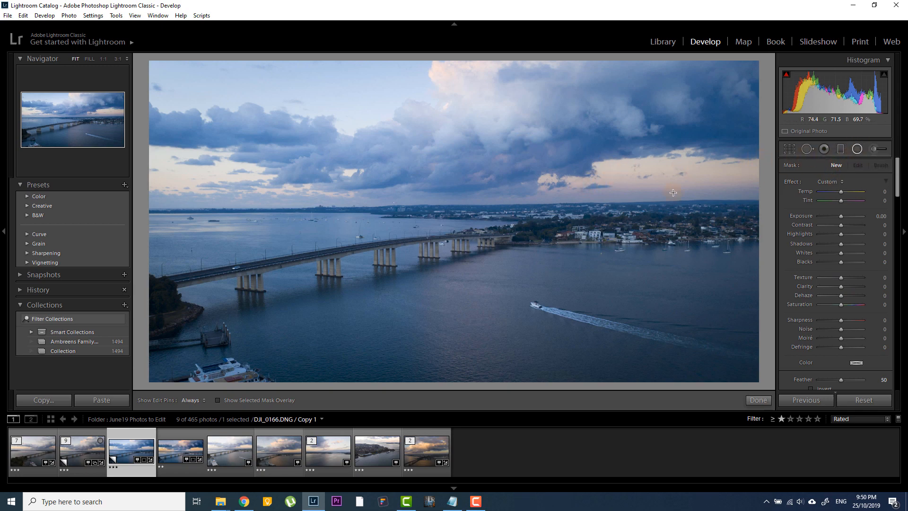
drag(617, 179, 653, 176)
drag(841, 191, 849, 191)
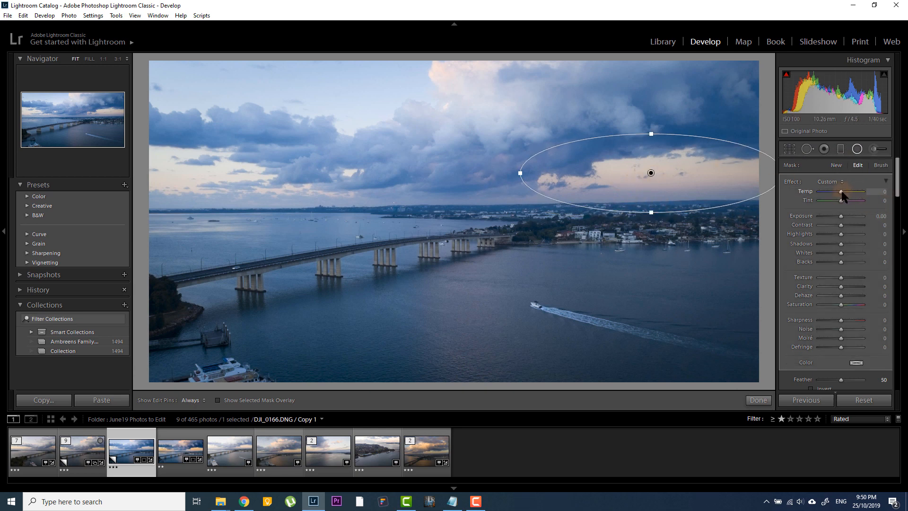
click(812, 388)
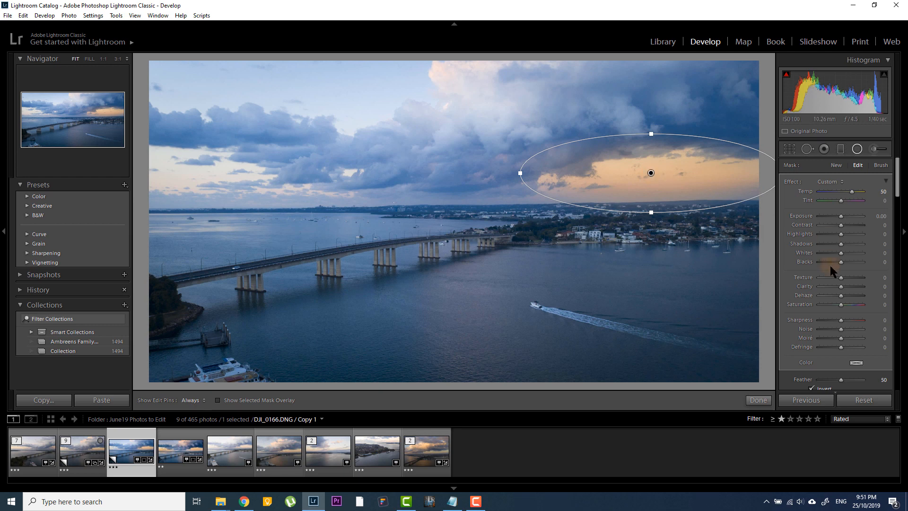
- Set the radial filter's Clarity to 22, Contrast to 17 and Exposure to -0.09
drag(841, 286, 846, 287)
drag(842, 225, 836, 216)
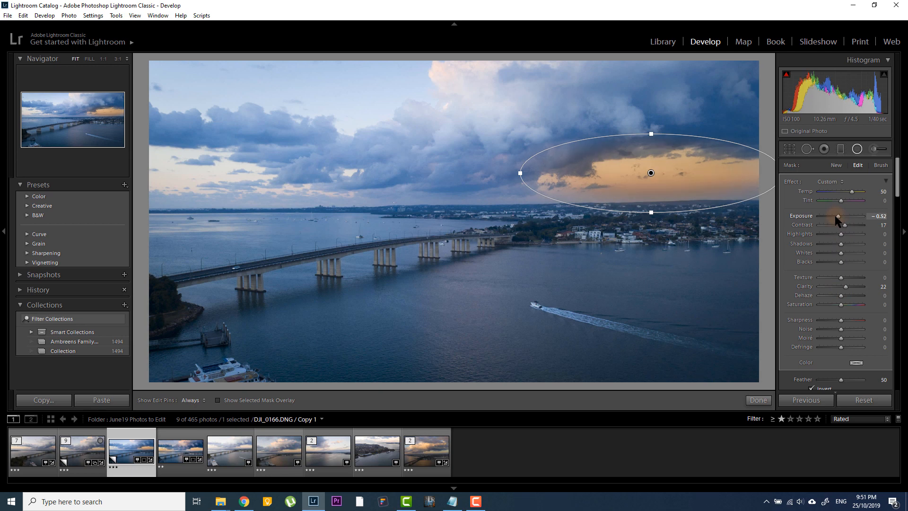
key(ctrl+z)
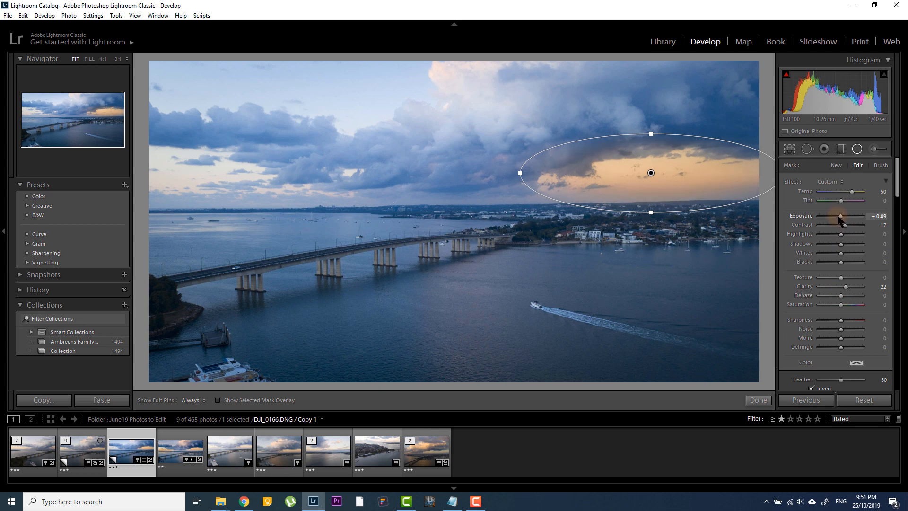
- Duplicate the radial filter onto the bright sky above the horizon on the photo's left side and widen it
right_click(650, 173)
click(662, 179)
drag(650, 174, 193, 183)
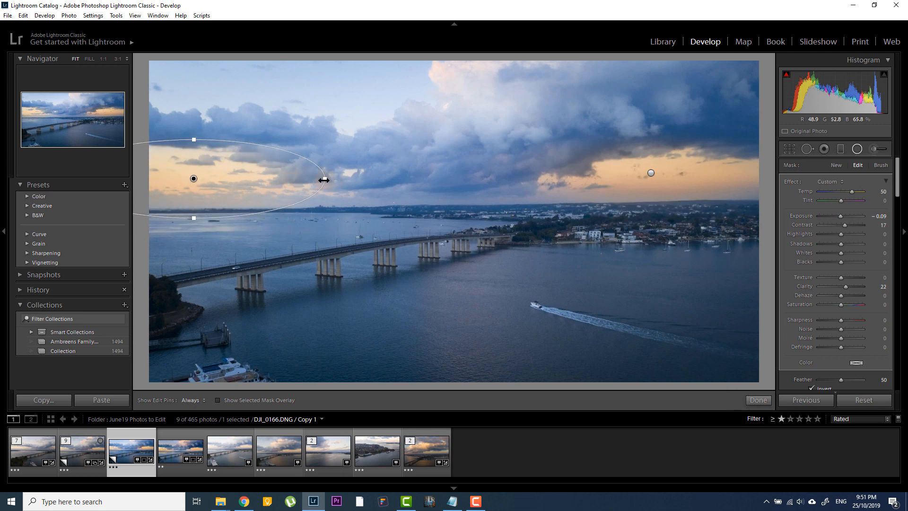
drag(324, 180, 406, 179)
drag(193, 179, 213, 178)
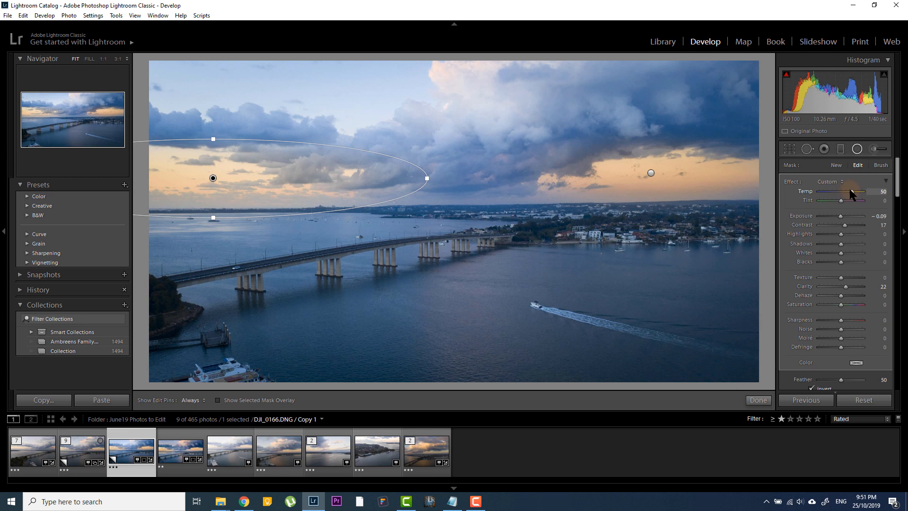
- Duplicate the left radial filter onto the pink cloud at the photo's upper centre and narrow it to fit the cloud
right_click(213, 179)
click(223, 187)
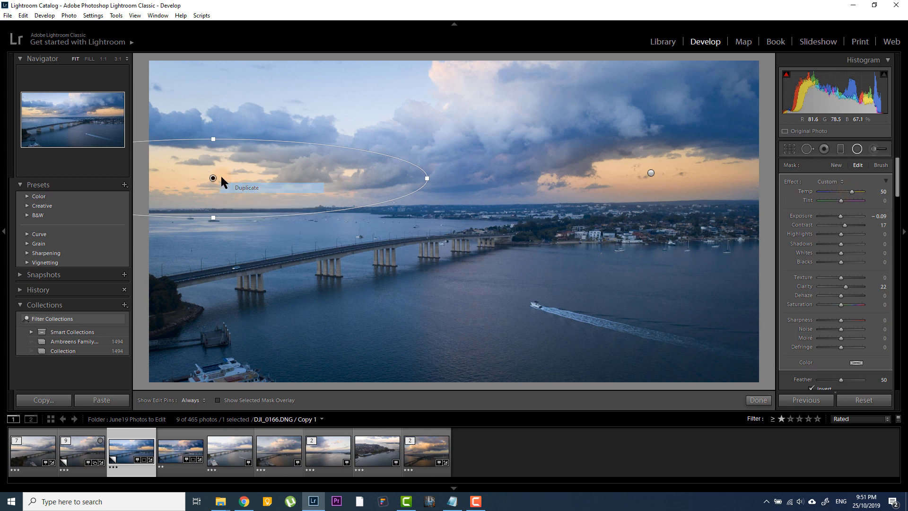
drag(213, 177, 463, 78)
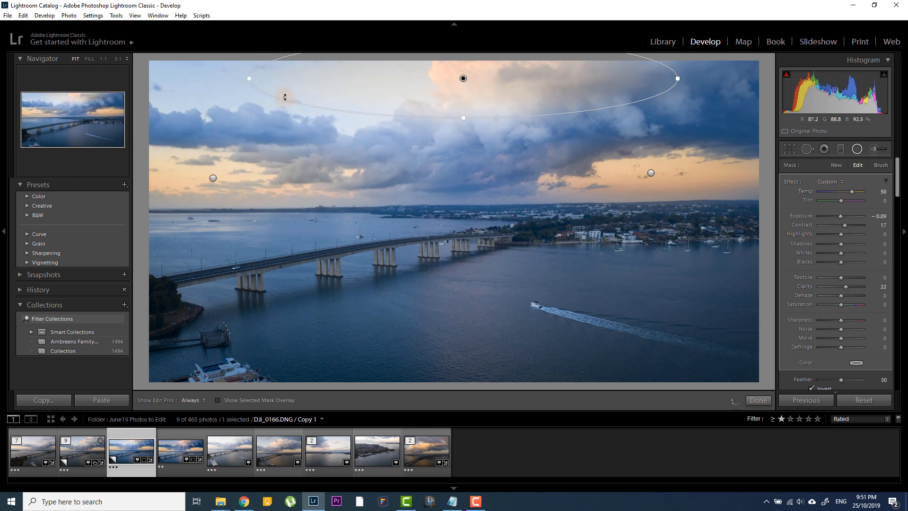
drag(249, 78, 362, 74)
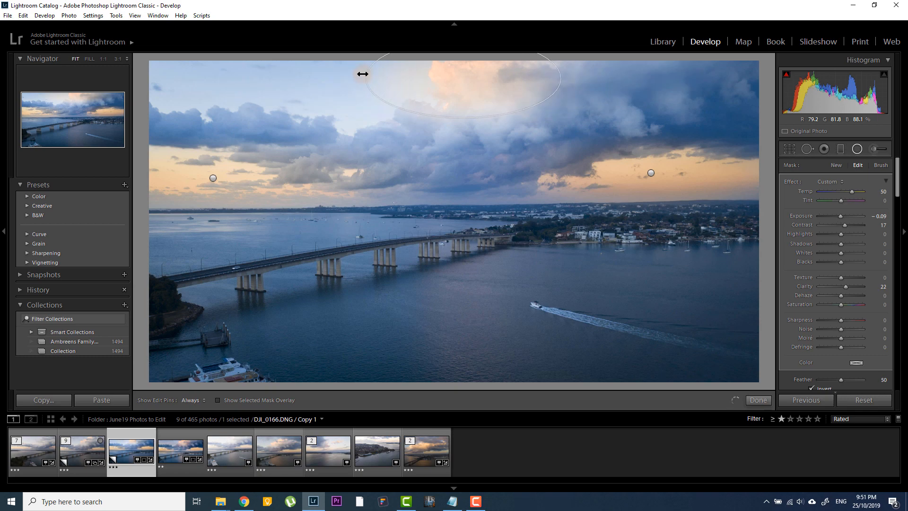
mouse_move(463, 83)
mouse_down()
mouse_move(478, 96)
mouse_move(481, 86)
mouse_up()
drag(383, 88, 373, 87)
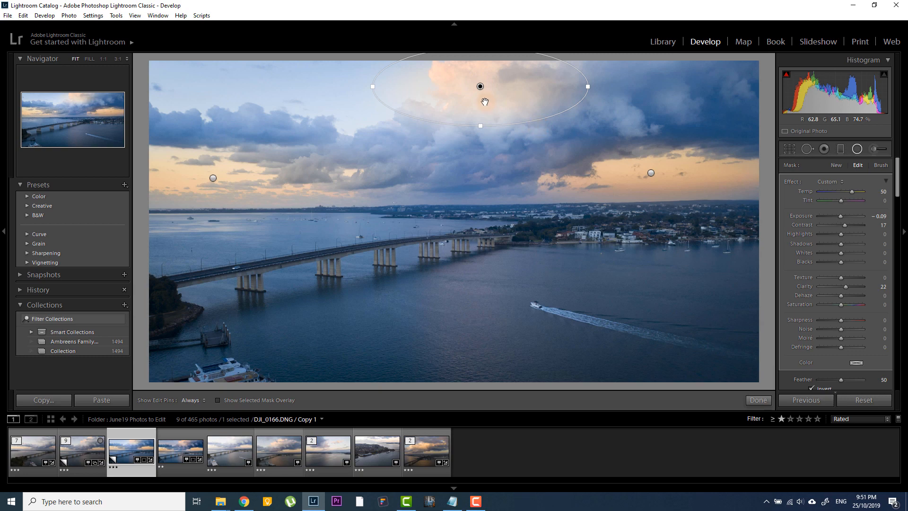
drag(480, 88, 480, 92)
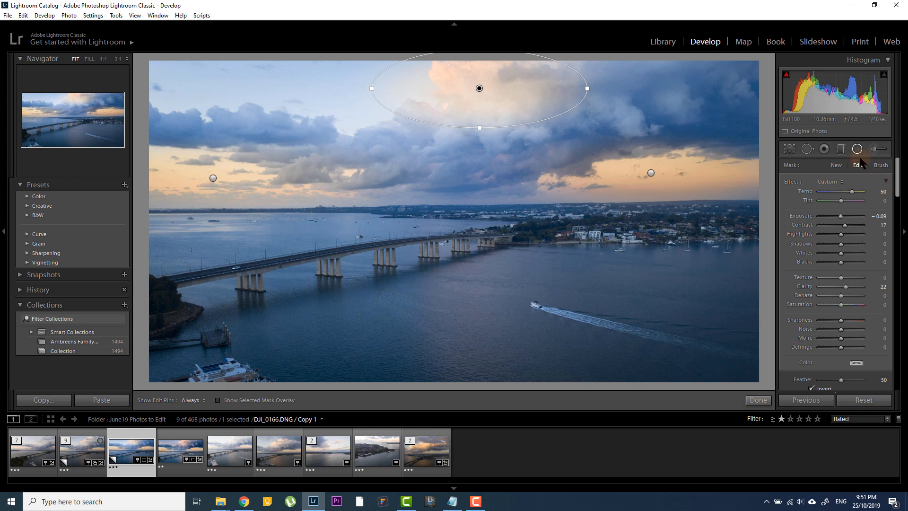
- Add a slightly tilted graduated filter across the sky, with its centre line near the horizon
click(841, 148)
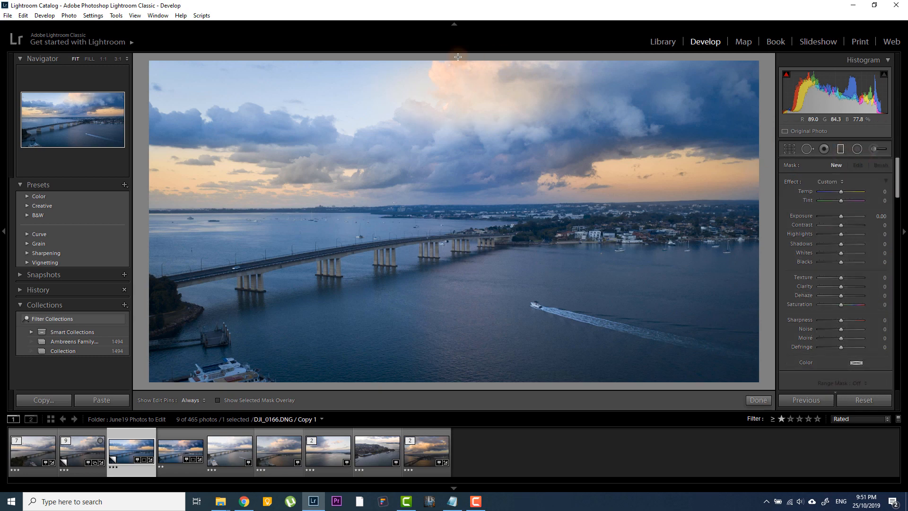
drag(447, 55, 433, 233)
drag(450, 142, 444, 199)
drag(453, 290, 452, 220)
drag(441, 177, 442, 214)
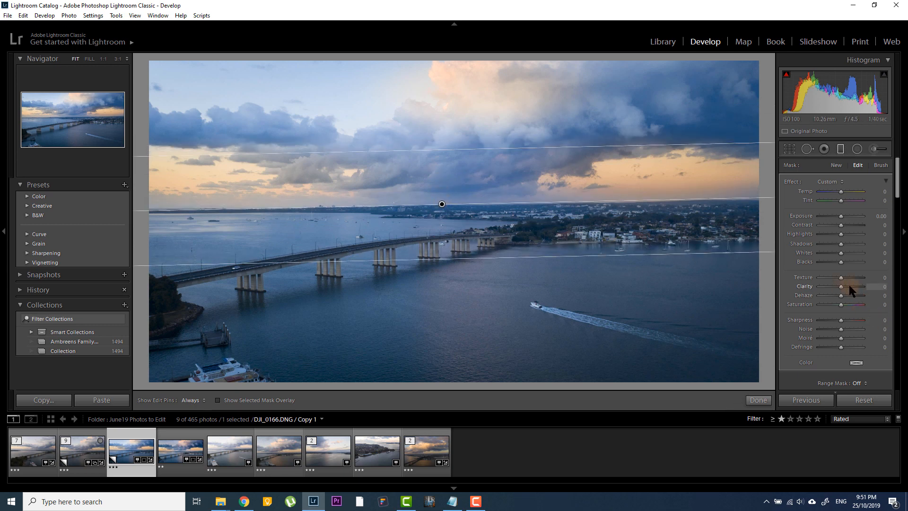
- Set the graduated filter's Clarity to 59, Highlights to -33 and Exposure to -0.26, and tighten its transition just above the horizon
drag(850, 284, 853, 285)
mouse_move(846, 233)
mouse_down()
mouse_move(834, 235)
mouse_move(847, 219)
mouse_up()
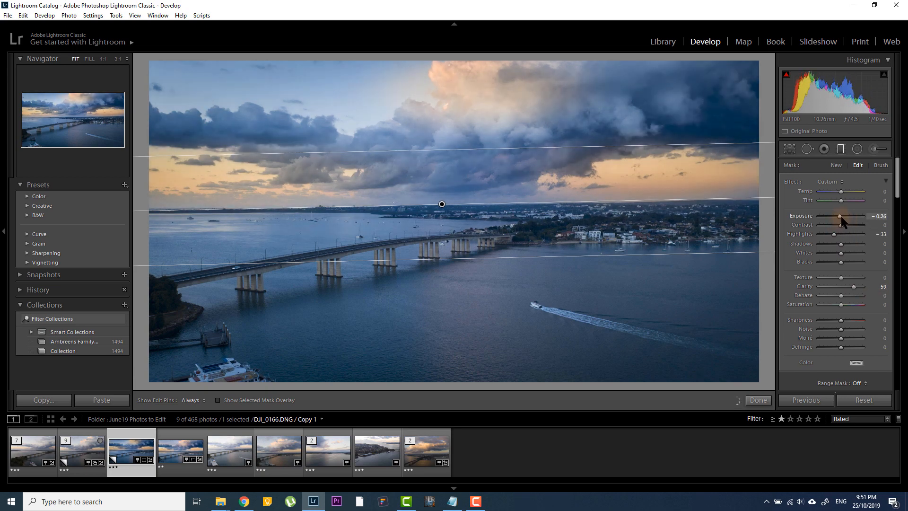
drag(460, 259, 443, 194)
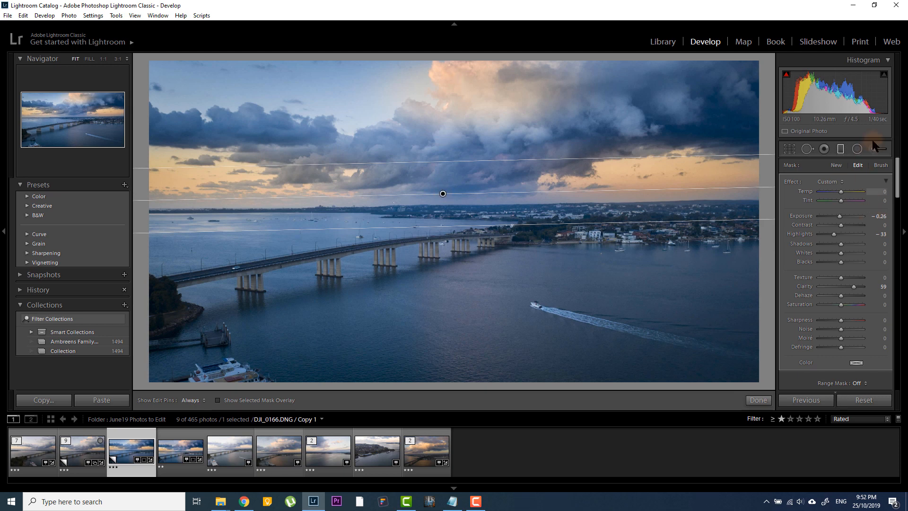
- Narrow the radial filter on the pink cloud and shift it slightly right to centre it on the cloud
click(858, 150)
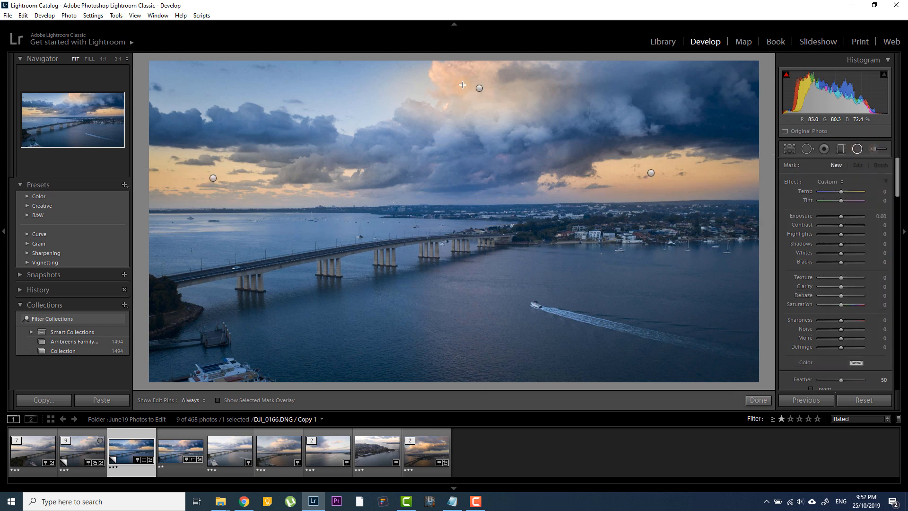
drag(479, 87, 587, 127)
drag(371, 89, 406, 87)
drag(481, 87, 510, 91)
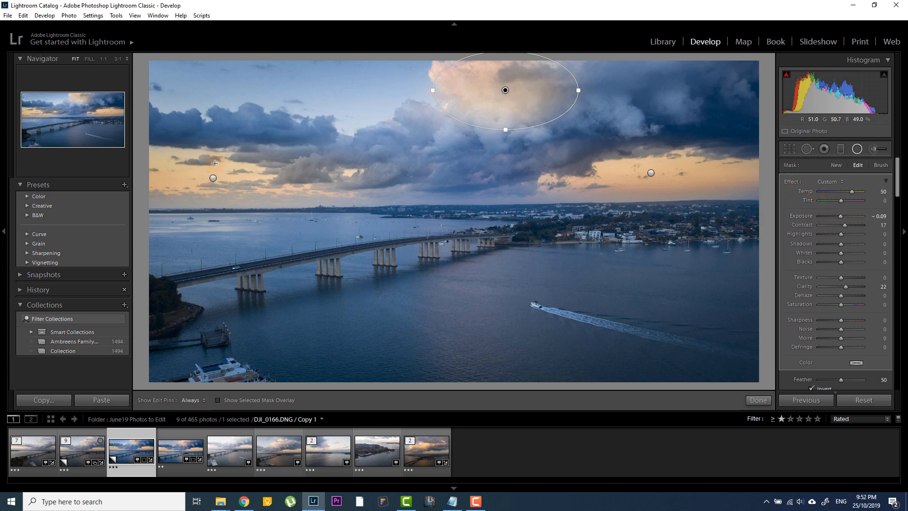
- Set the sky graduated filter's Highlights to 0, Whites to 20, Blacks to -17 and Clarity to 52
click(213, 178)
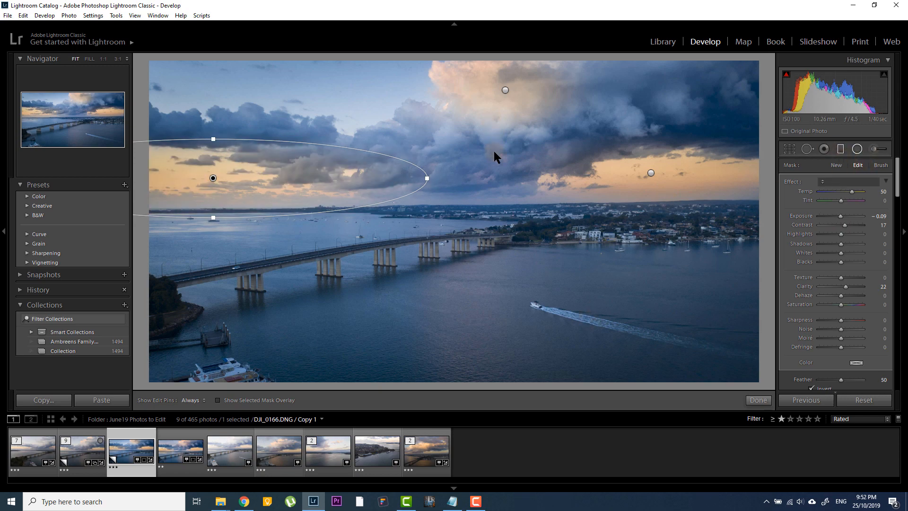
click(443, 194)
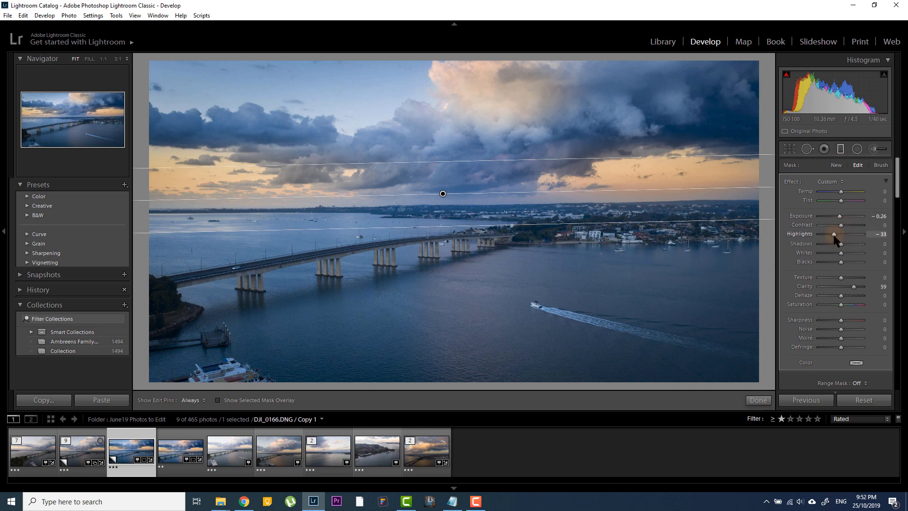
drag(839, 238, 838, 260)
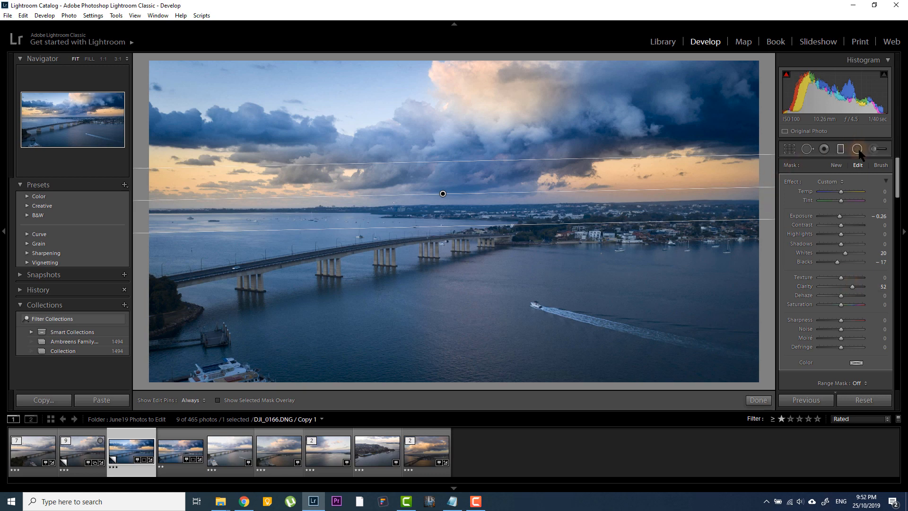
- Set Dehaze to -20 on the left horizon radial filter and to -9 on the right one
key(shift+m)
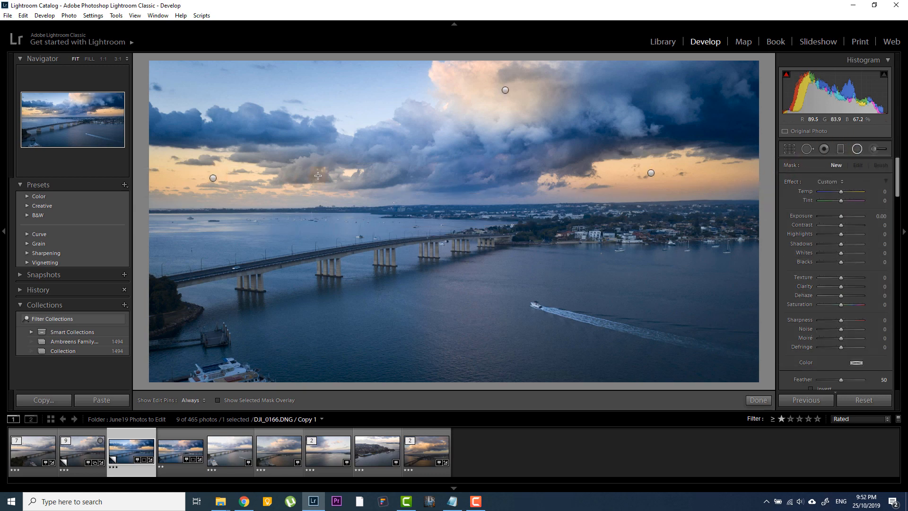
click(213, 178)
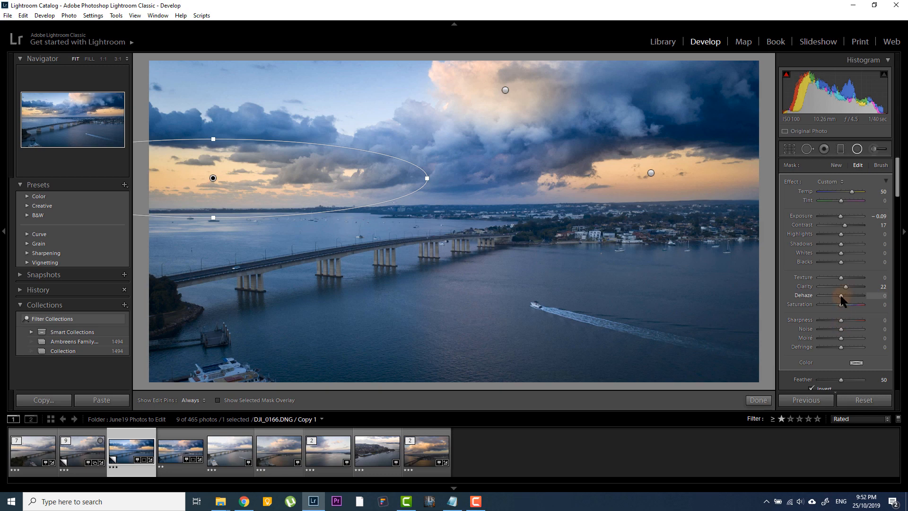
drag(841, 299, 836, 298)
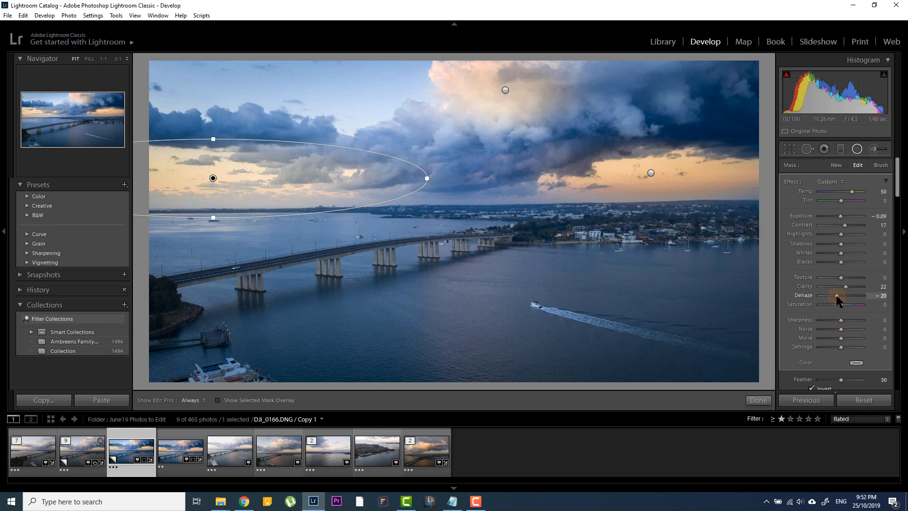
click(650, 173)
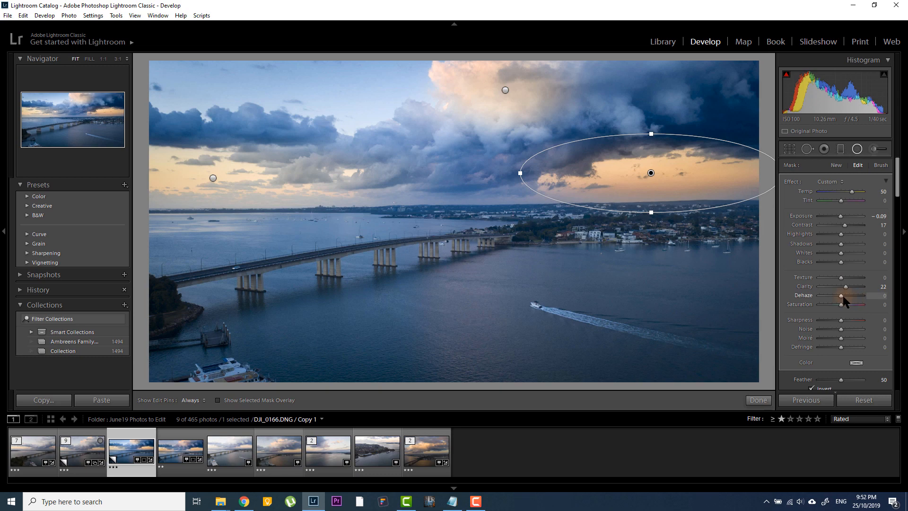
drag(841, 299, 840, 298)
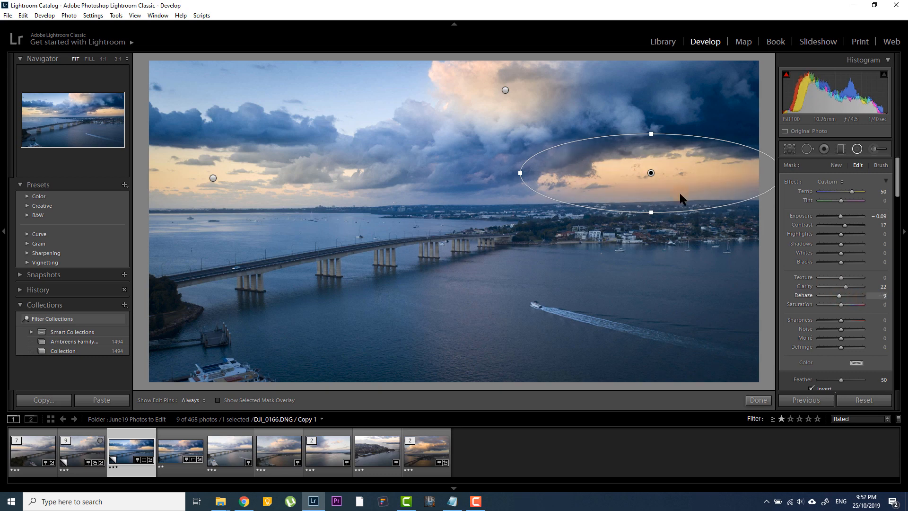
- Set the left horizon radial filter's Exposure to -0.35 and Temp to 70
click(213, 178)
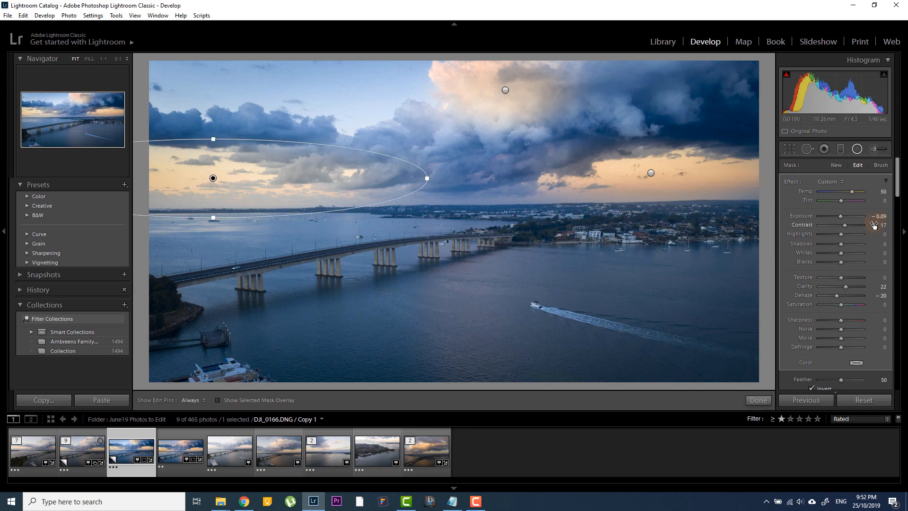
drag(840, 217, 838, 218)
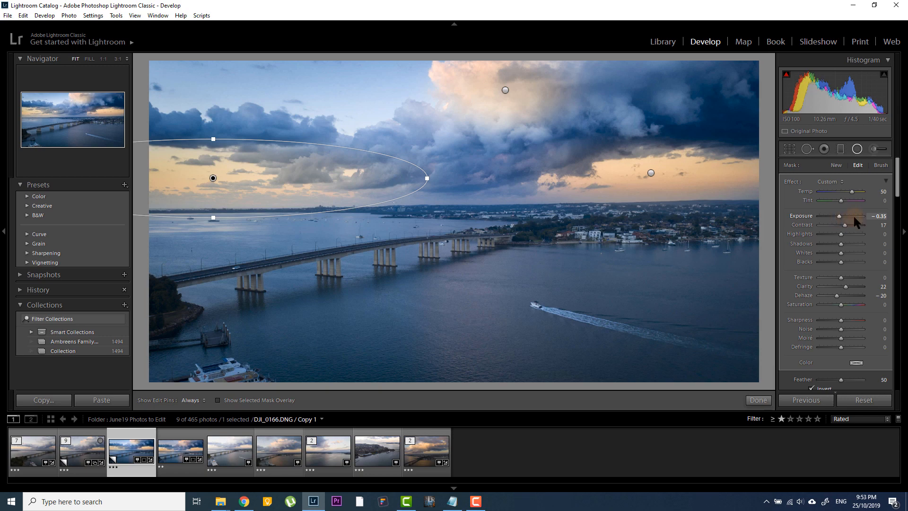
drag(852, 192, 860, 194)
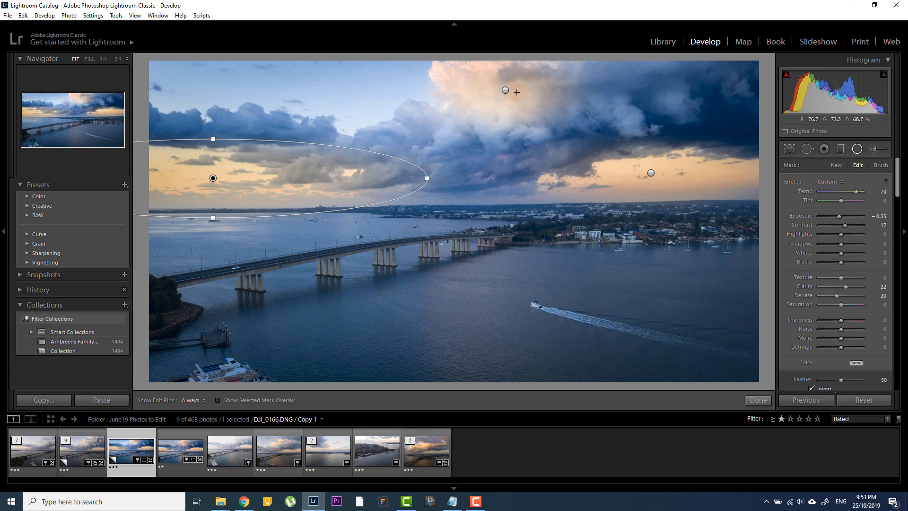
- Set the sky graduated filter's Exposure to -0.17 and Clarity to 39, and close the filter
click(505, 91)
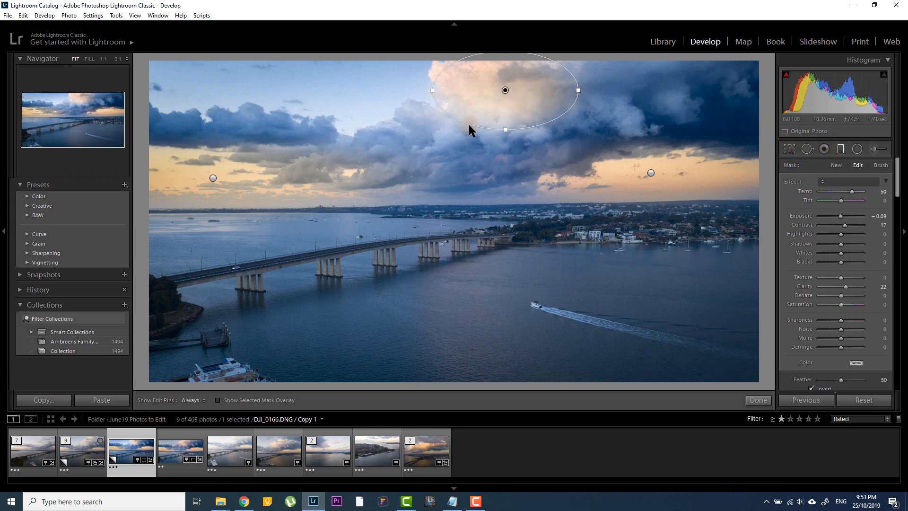
key(m)
click(443, 194)
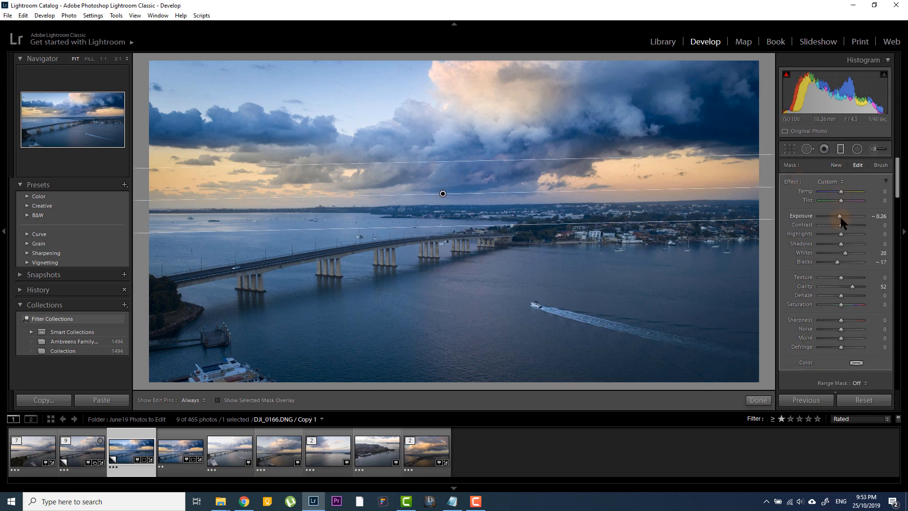
drag(841, 217, 841, 217)
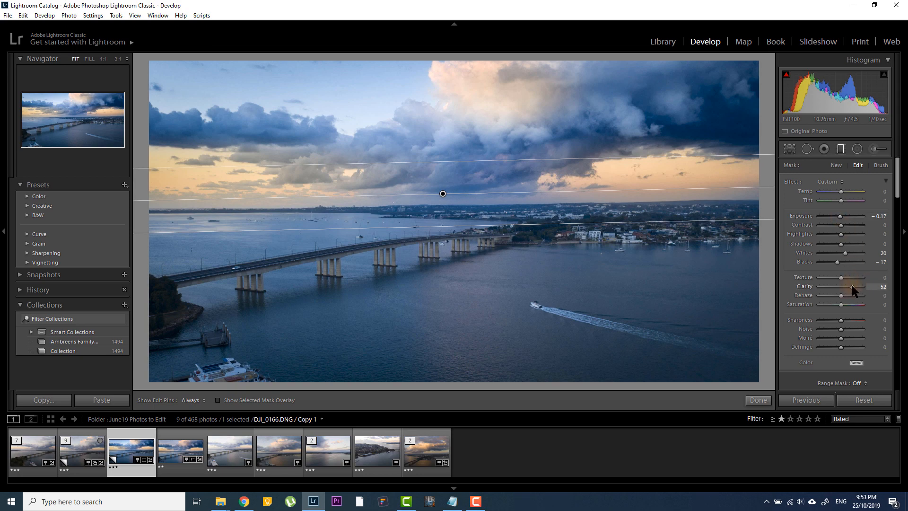
drag(852, 286, 849, 287)
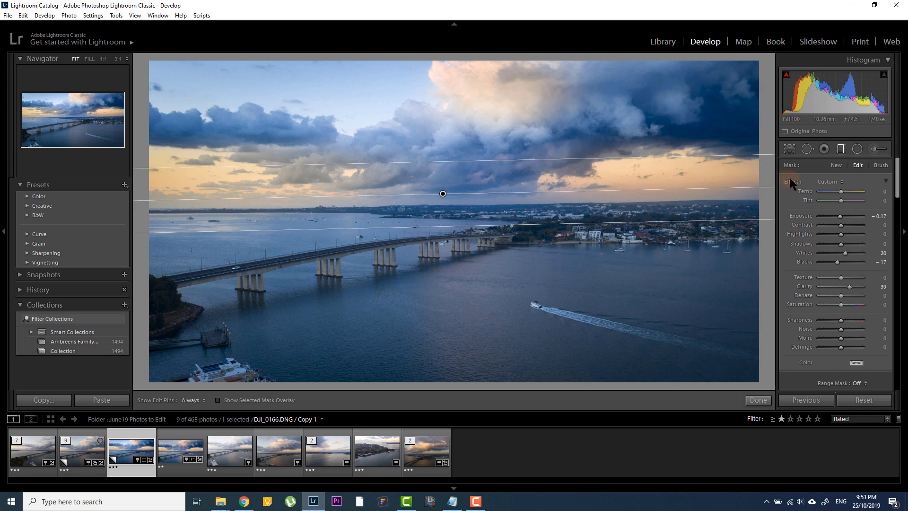
click(842, 150)
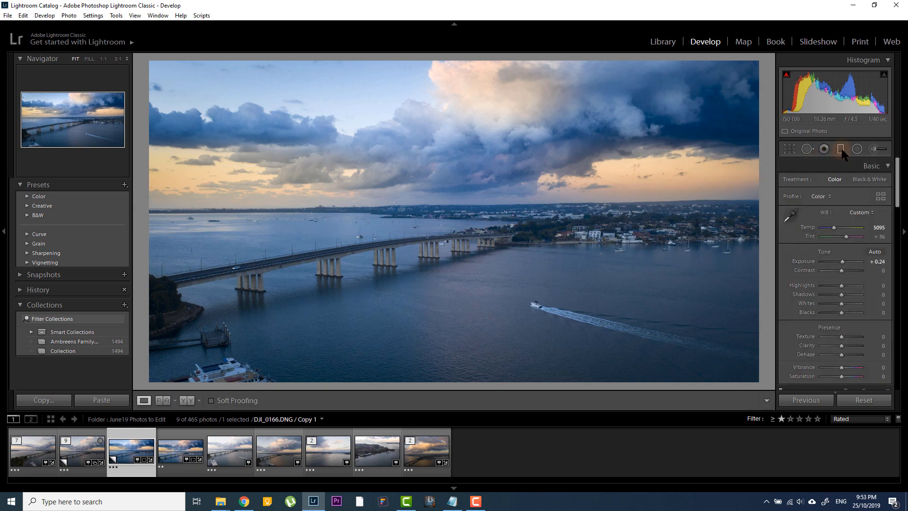
- Rotate the crop slightly to an angle of 0.49 to level the horizon, and apply it
click(790, 149)
drag(712, 95, 710, 96)
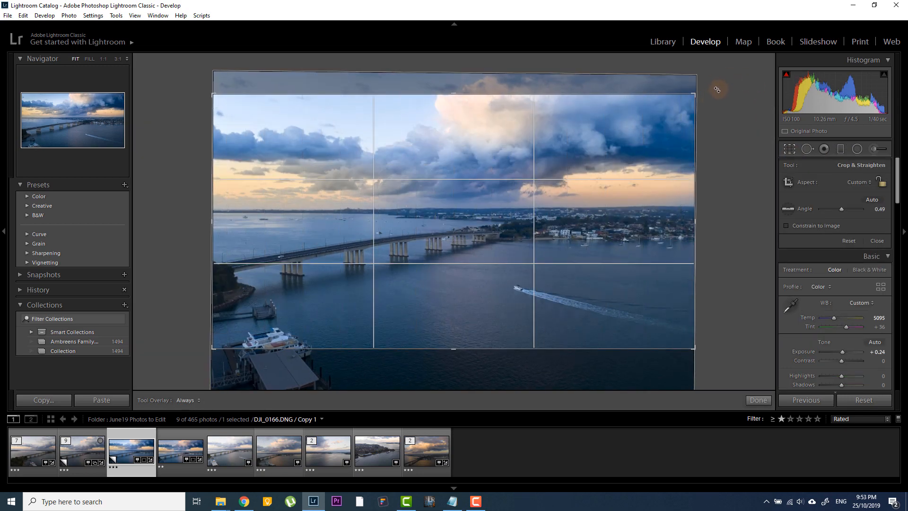
key(Return)
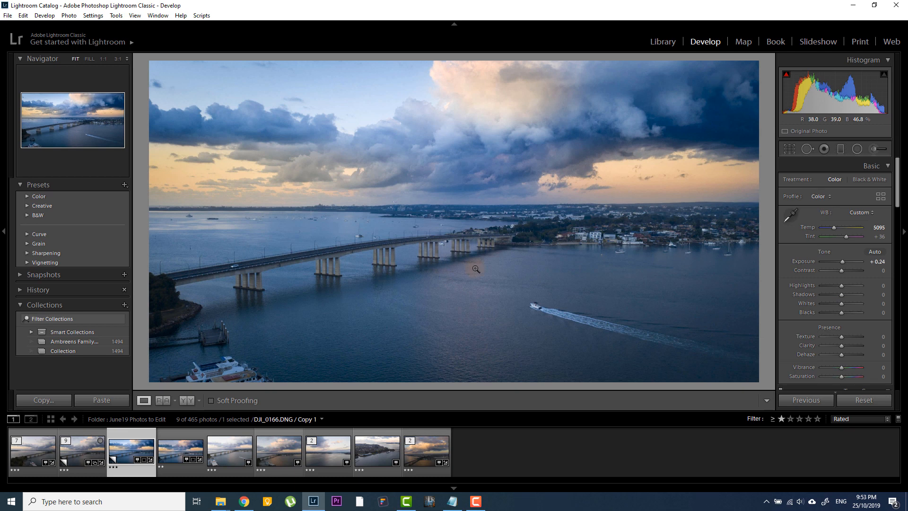
- Set the post-crop vignetting Amount to -24
drag(897, 182, 885, 377)
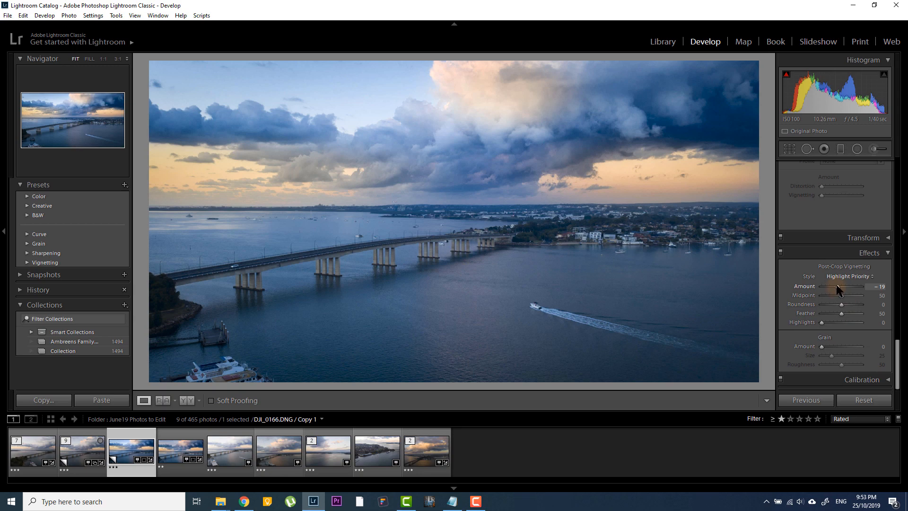
drag(837, 287, 835, 290)
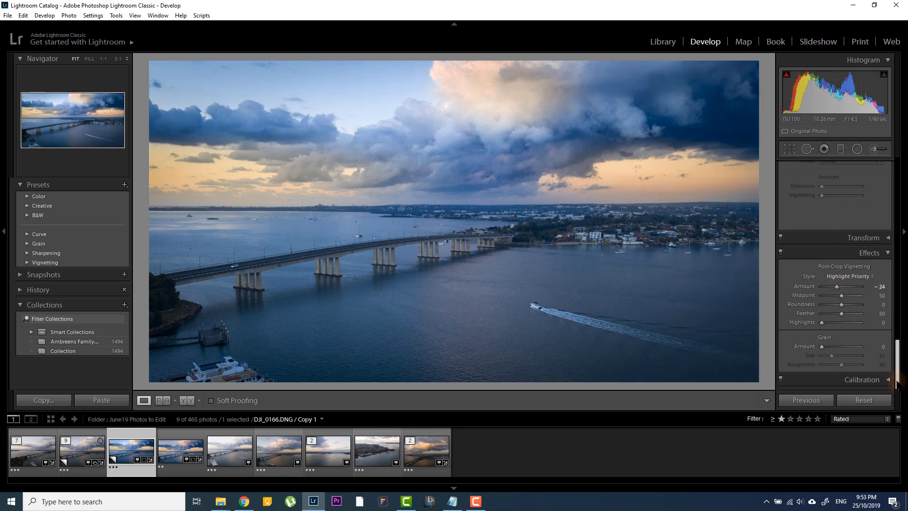
drag(897, 384, 895, 156)
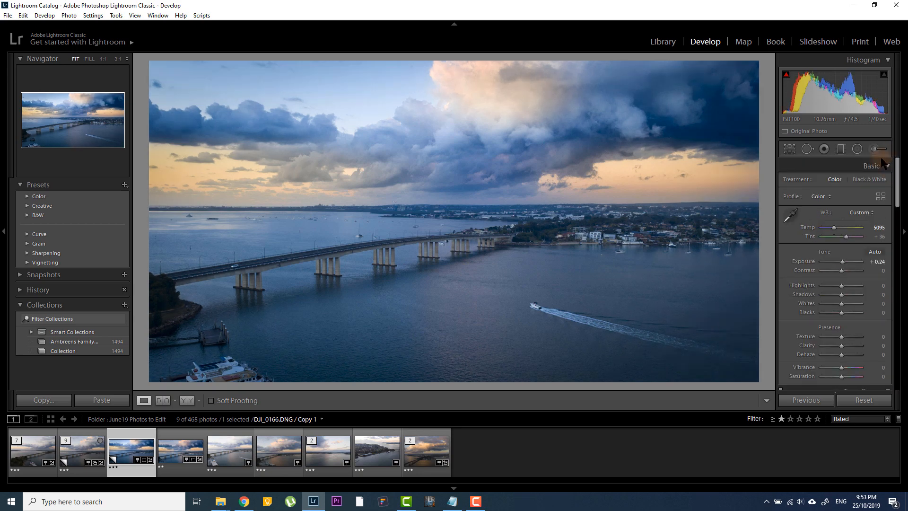
- Compare the photo before and after the edits several times
key(backslash)
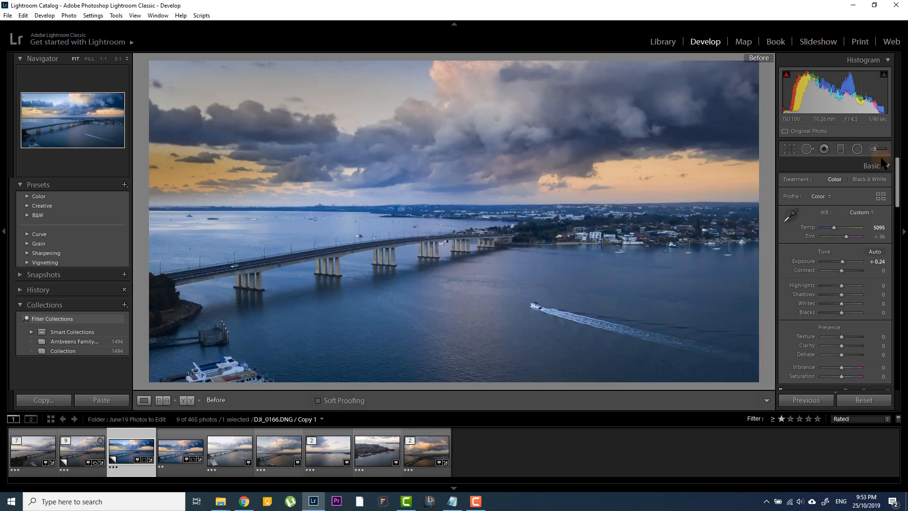
key(backslash)
key(backslash)
key(backslash)
key(backslash)
key(backslash)
key(backslash)
key(backslash)
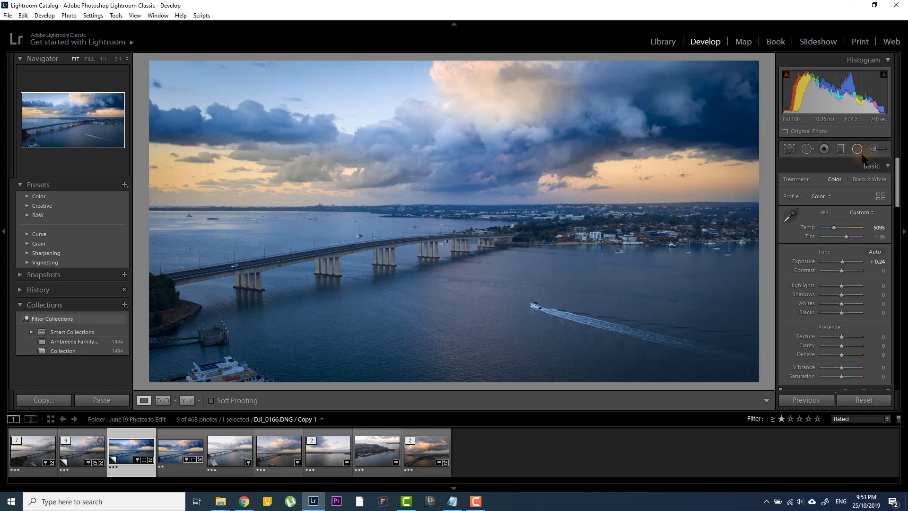
- Add a tall, narrow radial filter and position it on the water just below the bridge's far end
click(860, 152)
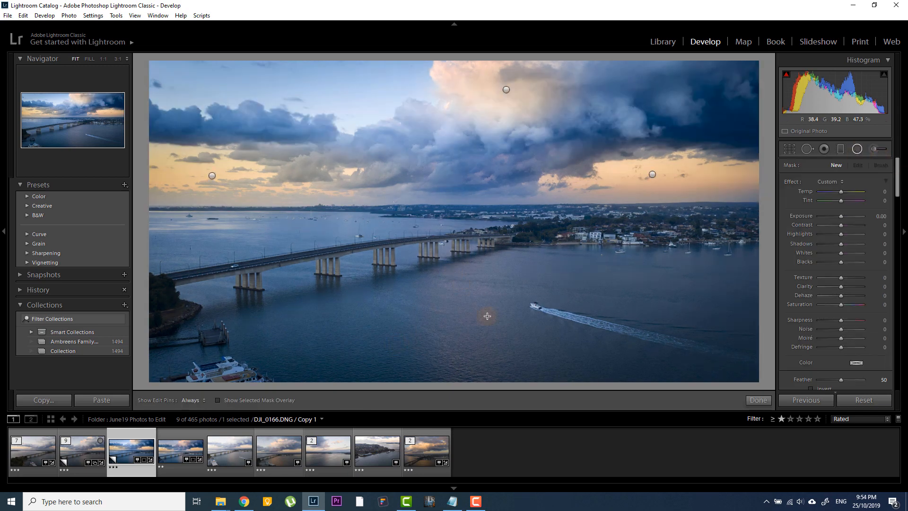
drag(452, 271, 493, 340)
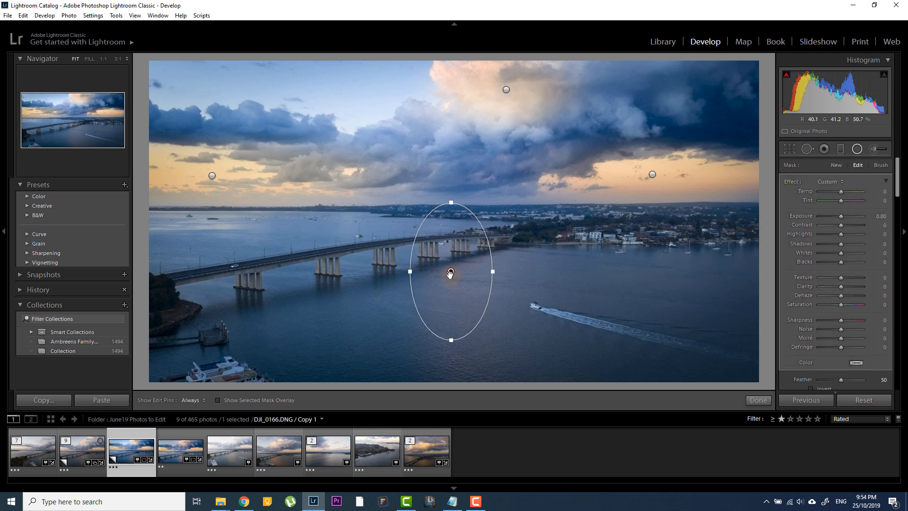
drag(450, 273, 473, 294)
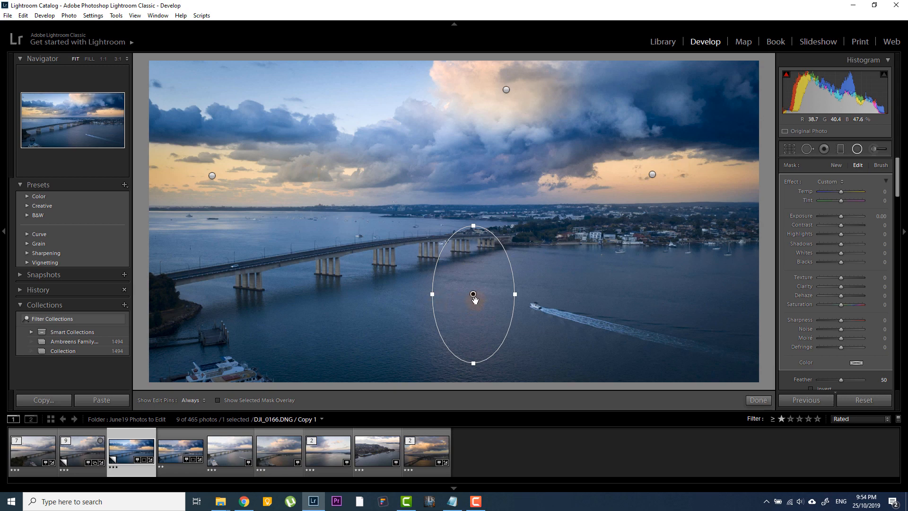
drag(465, 299, 459, 308)
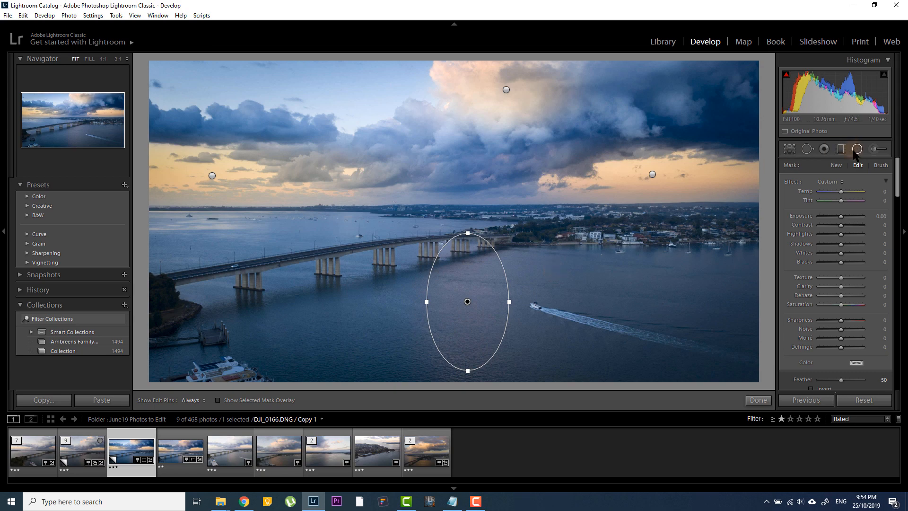
- Invert the water radial filter to affect its inside, warm its Temp slightly and increase its Feather
drag(841, 192, 844, 193)
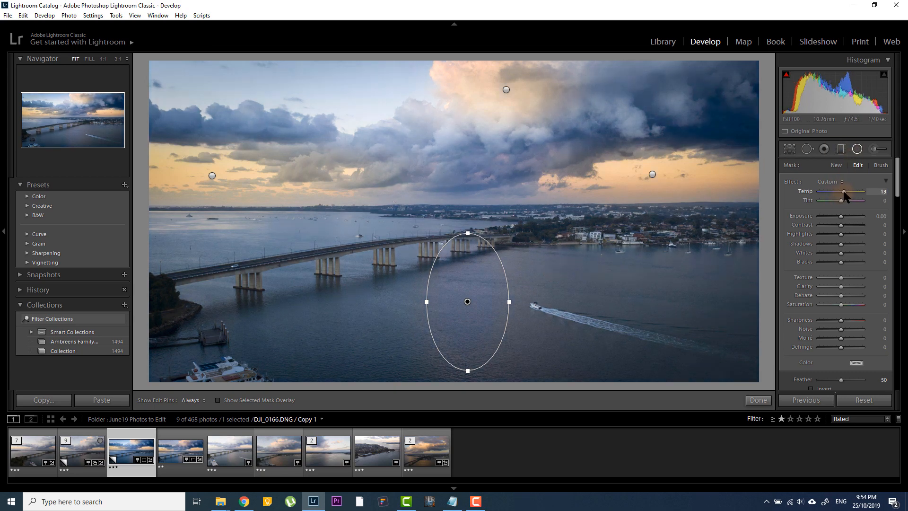
click(812, 388)
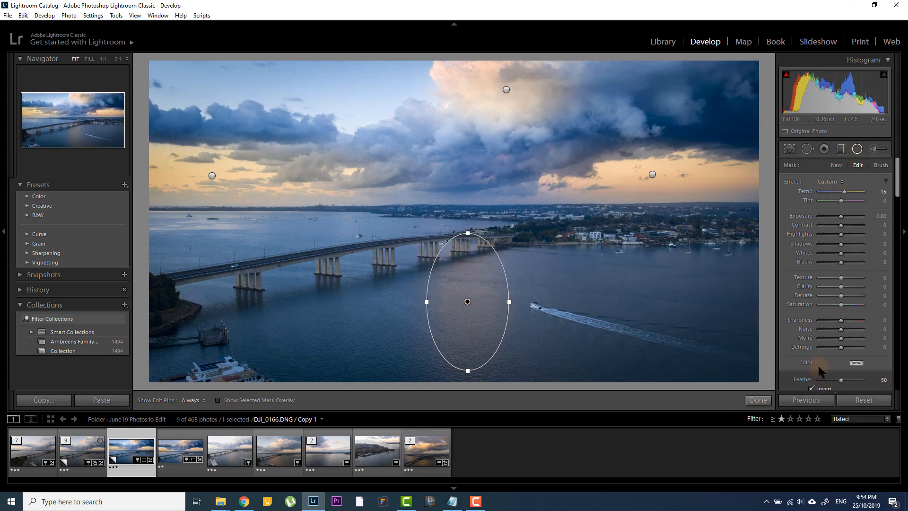
mouse_move(841, 381)
mouse_down()
mouse_move(866, 380)
mouse_move(851, 381)
mouse_up()
drag(844, 192, 843, 191)
- Trim a thin strip of sky off the upper edge of the crop and apply it
click(790, 149)
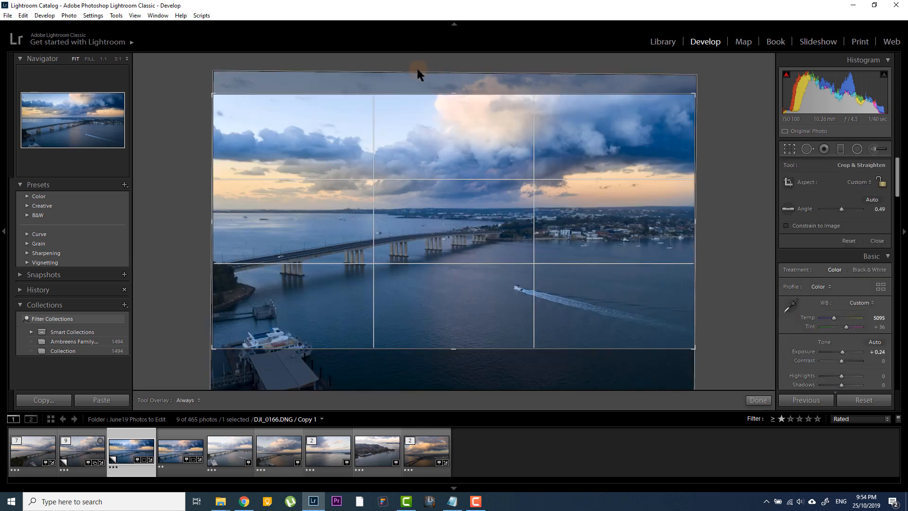
drag(450, 91, 451, 93)
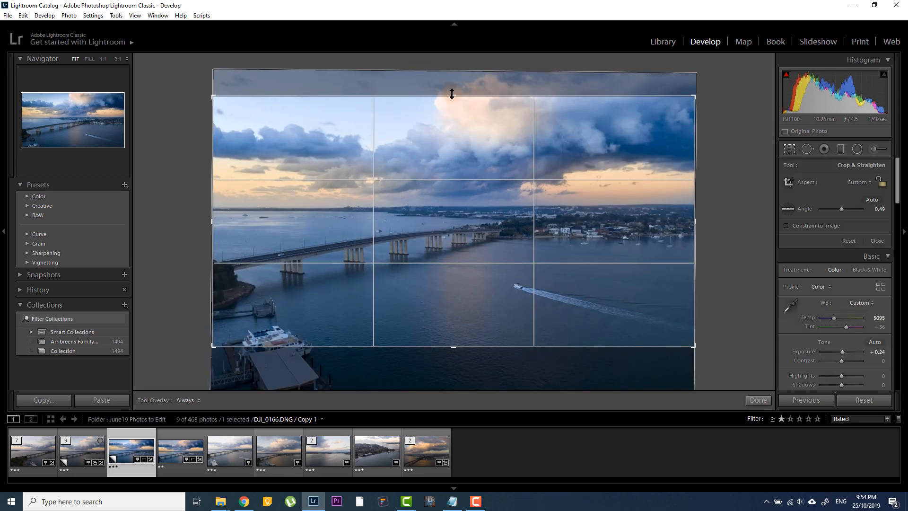
key(Return)
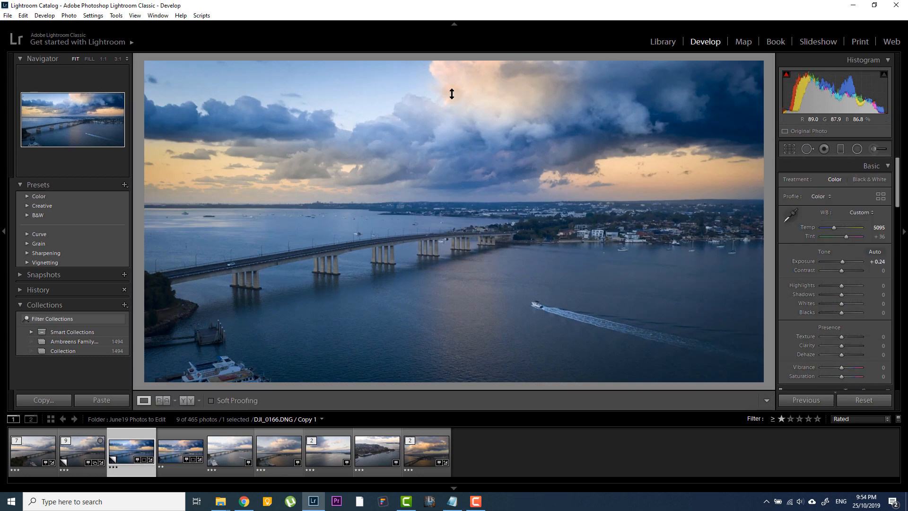